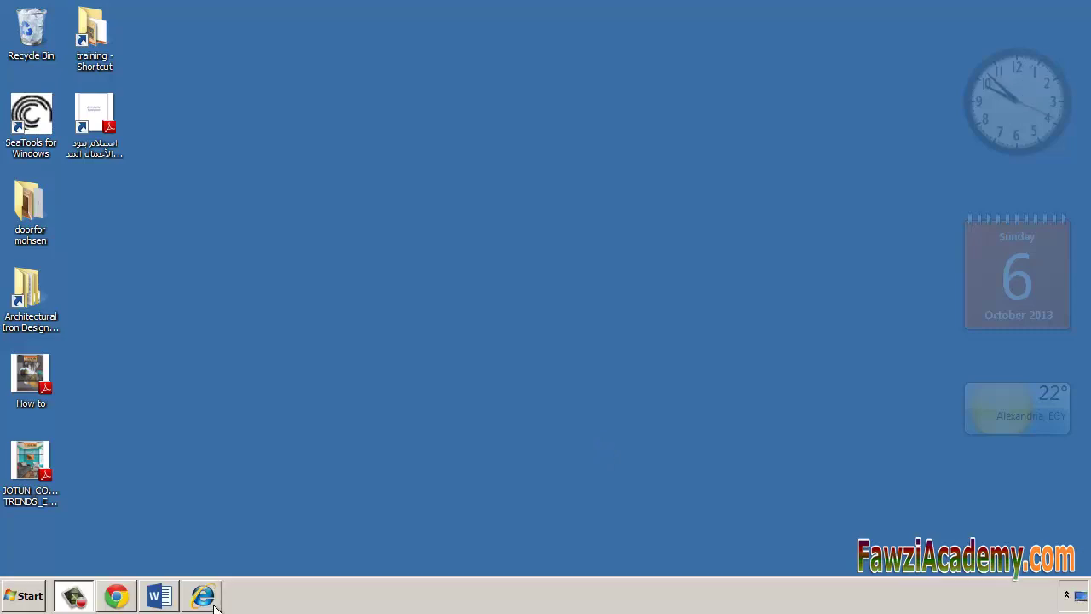
# Step: Delete Internet Explorer's temporary files, cookies, history, form data and saved passwords
pyautogui.click(211, 601)
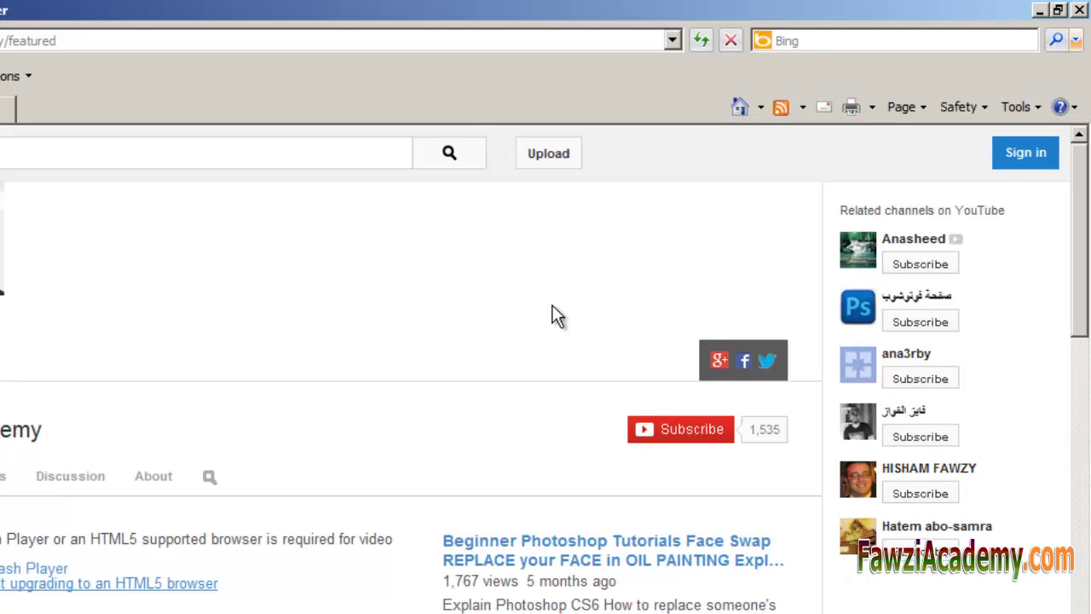
pyautogui.click(1033, 106)
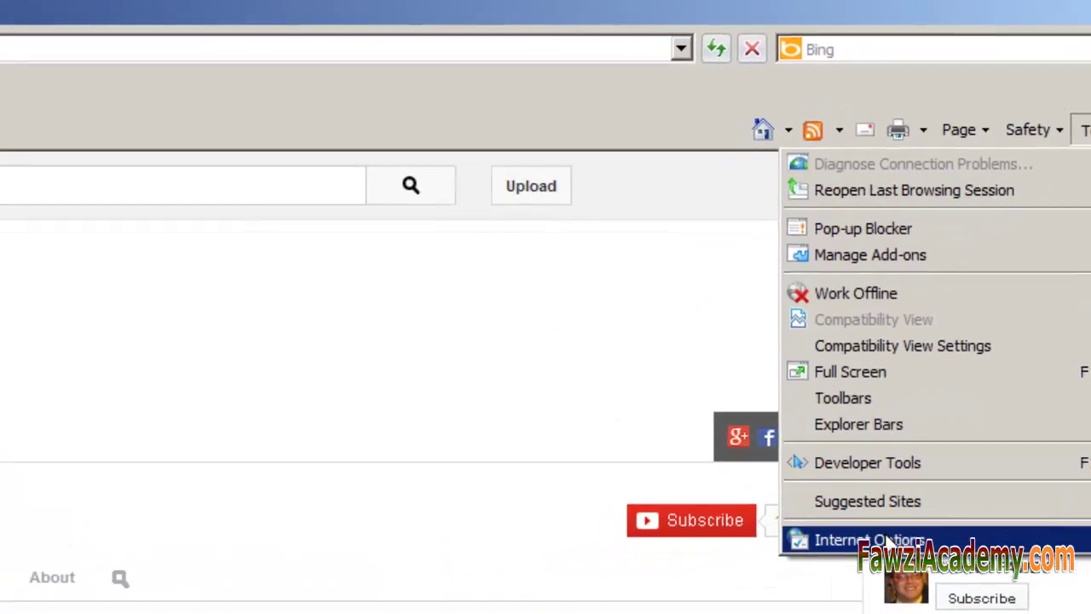
pyautogui.click(888, 541)
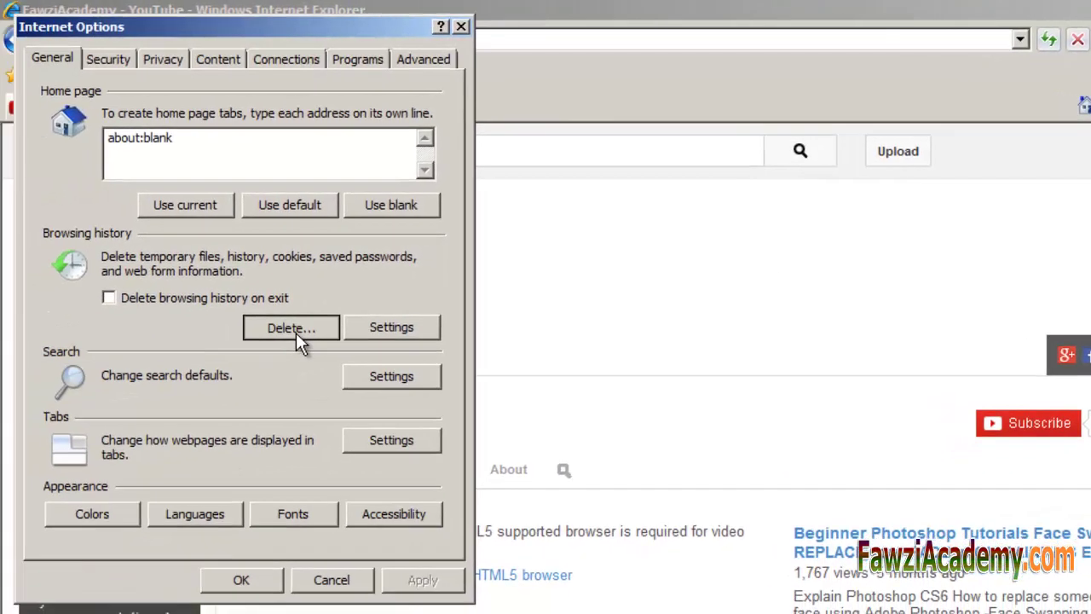
pyautogui.click(297, 335)
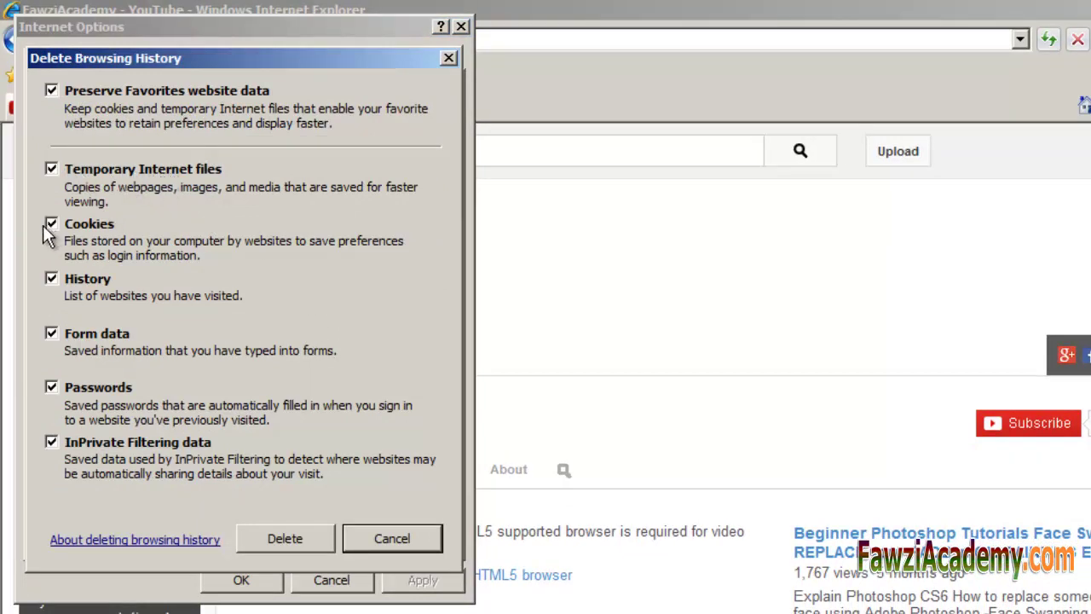
pyautogui.click(288, 539)
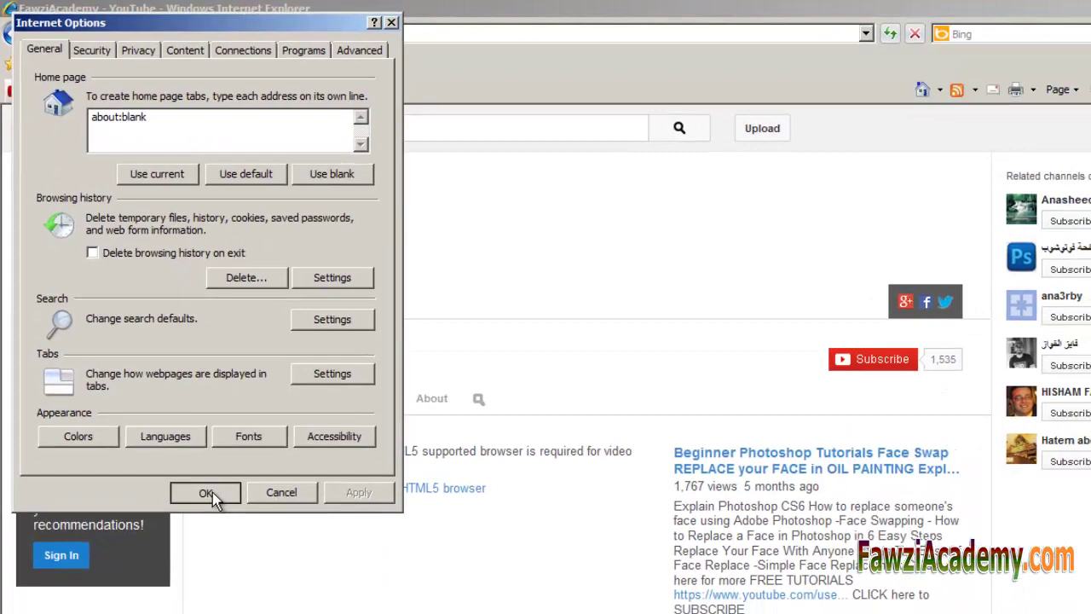
pyautogui.click(245, 581)
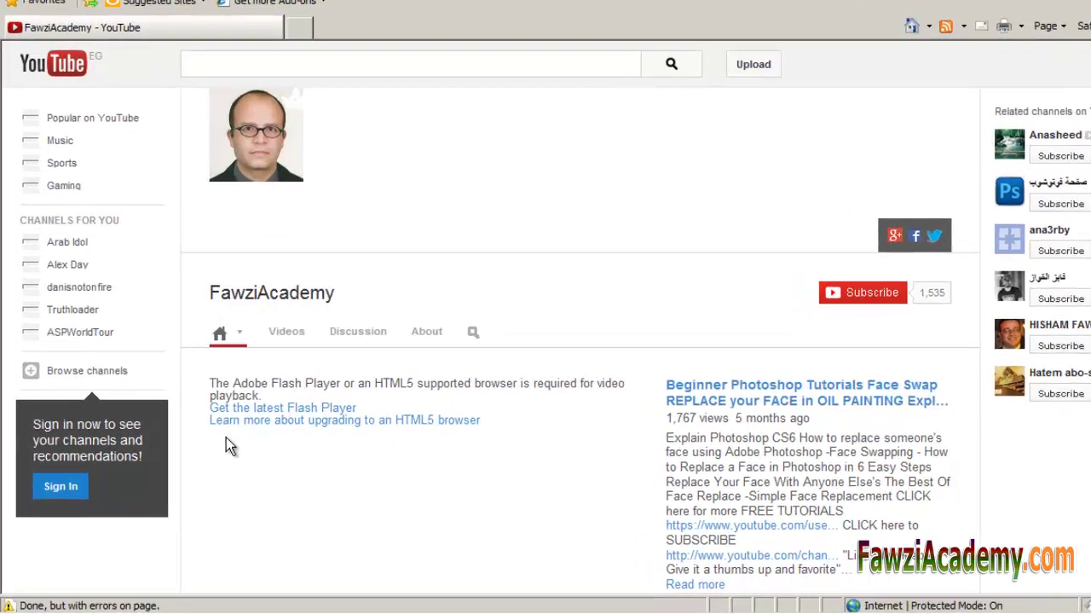
# Step: Expand All Programs > Accessories > System Tools in the Start menu
pyautogui.click(39, 589)
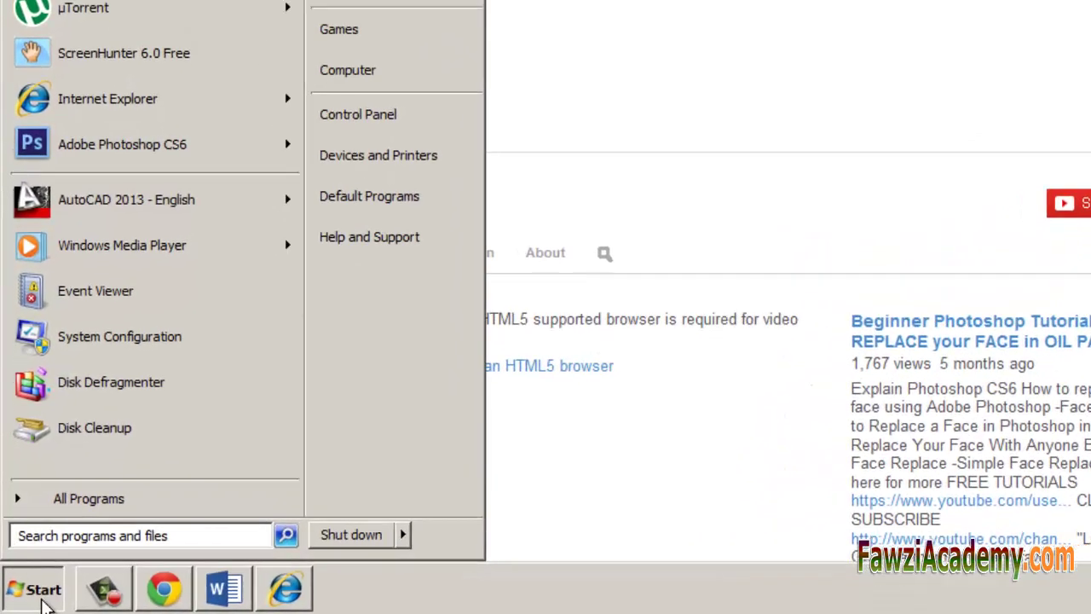
pyautogui.click(141, 498)
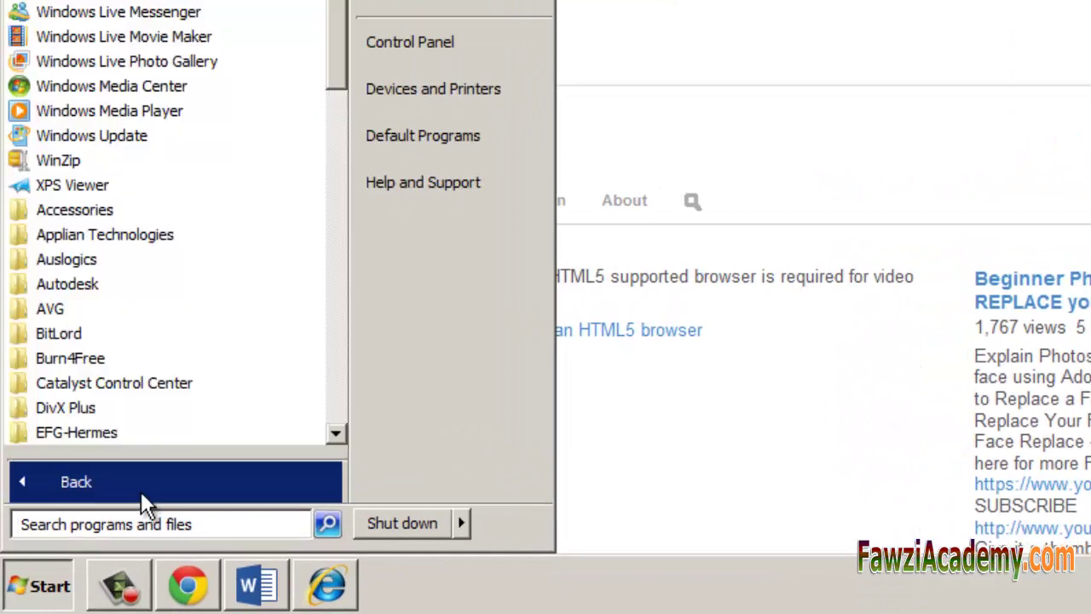
pyautogui.click(71, 208)
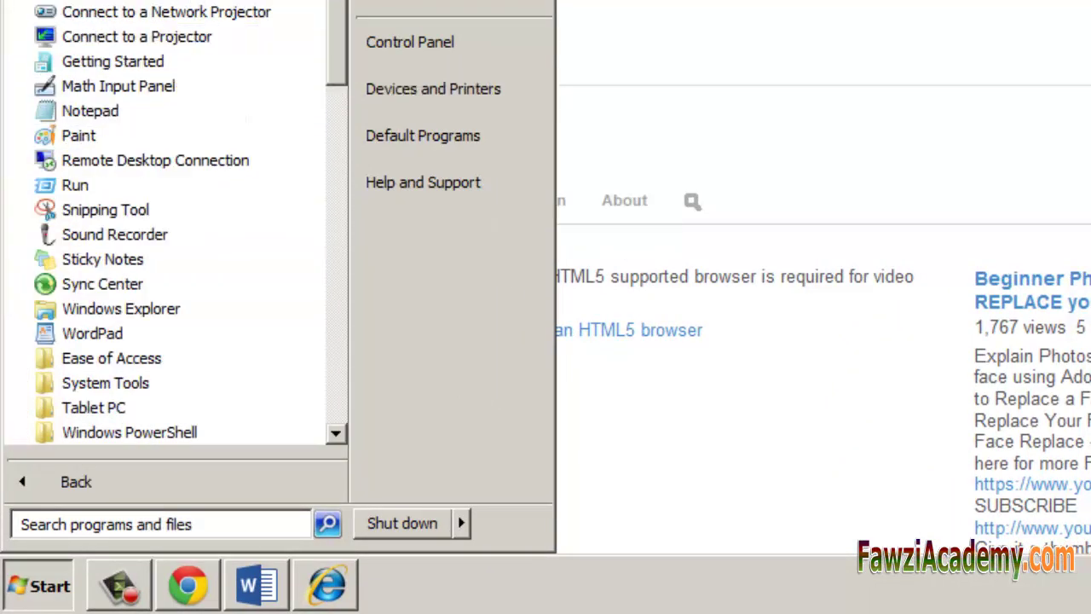
pyautogui.scroll(-1, 44, 401)
pyautogui.click(46, 309)
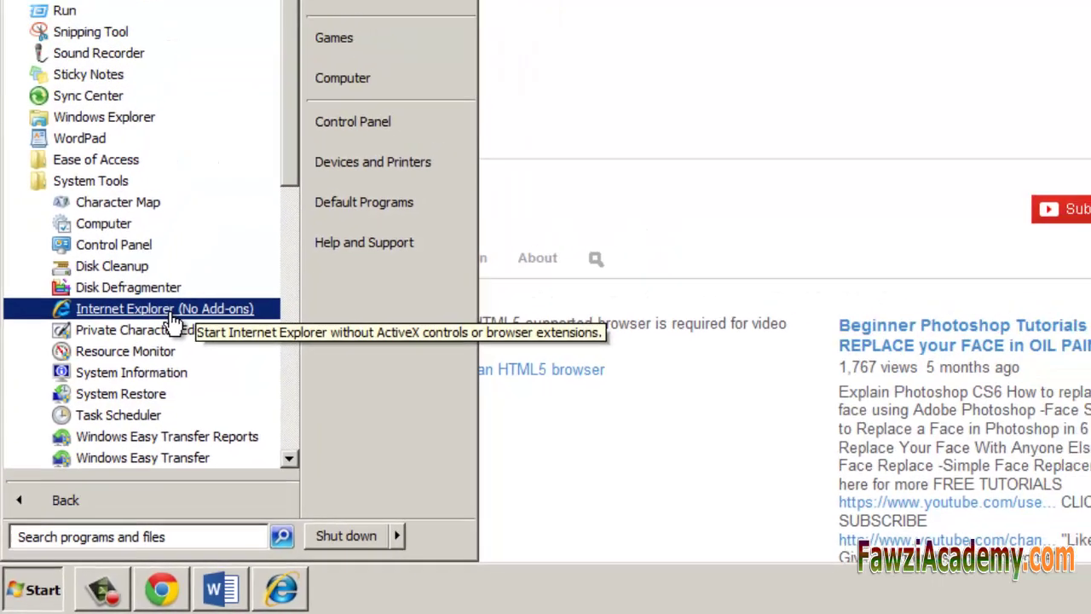
# Step: Launch Internet Explorer (No Add-ons) and disable the four selected toolbar and extension add-ons
pyautogui.click(202, 275)
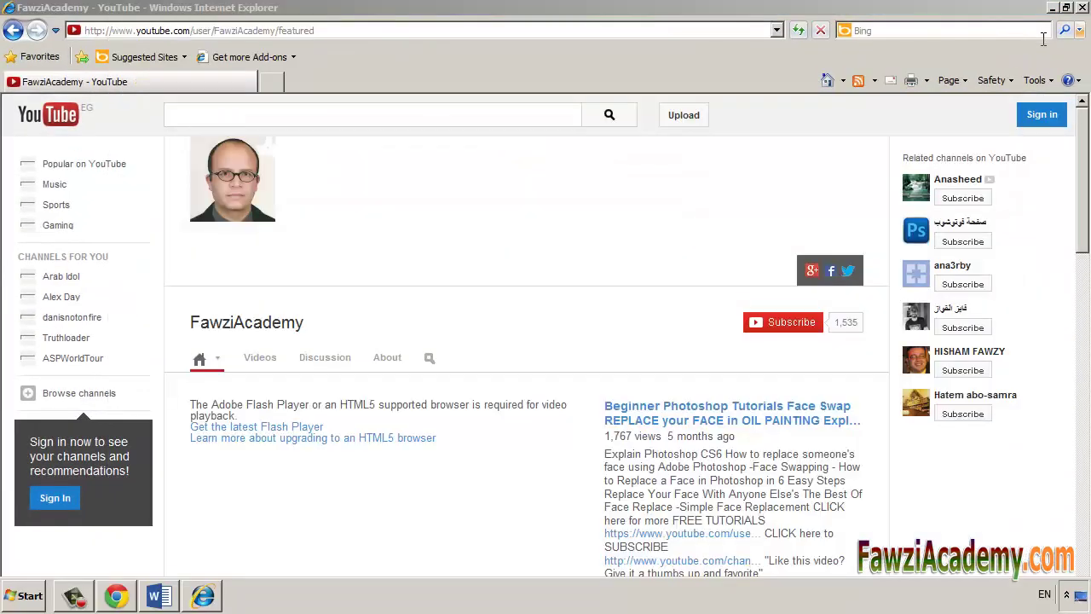
pyautogui.click(1035, 80)
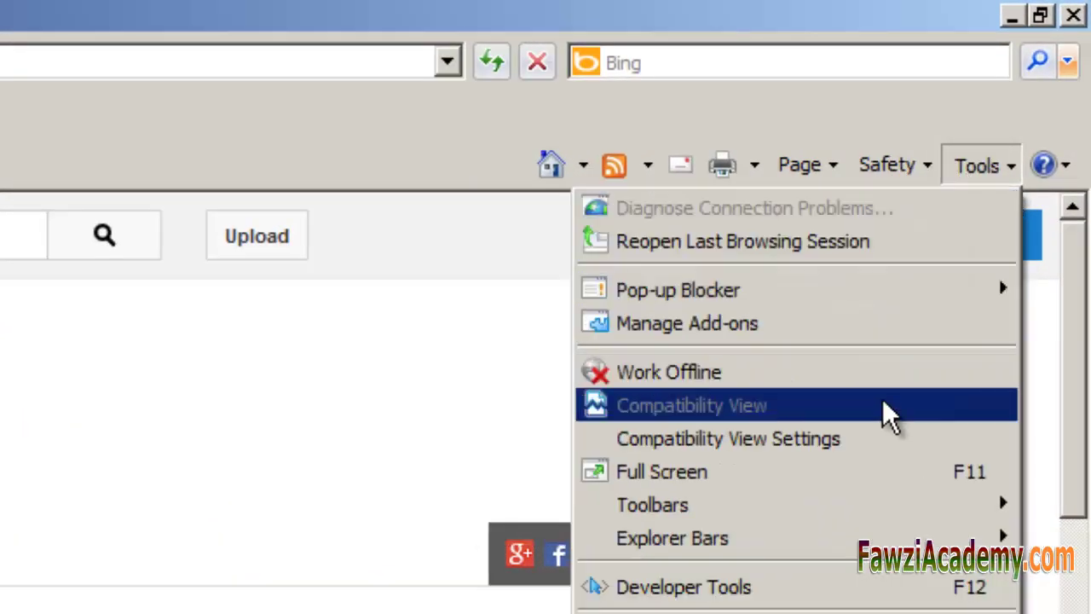
pyautogui.click(842, 325)
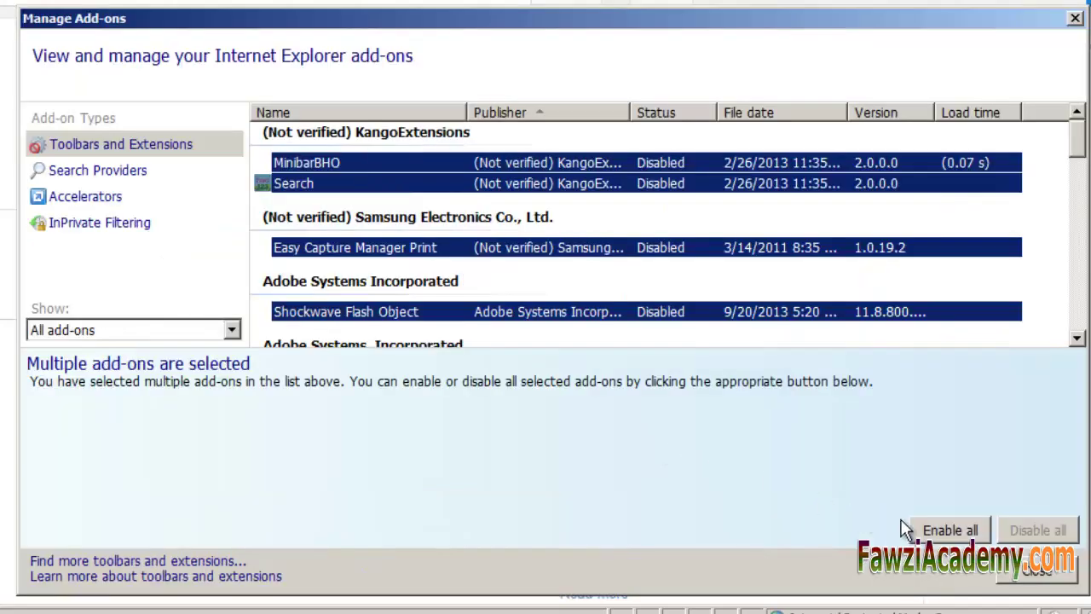
pyautogui.click(938, 532)
pyautogui.press('Return')
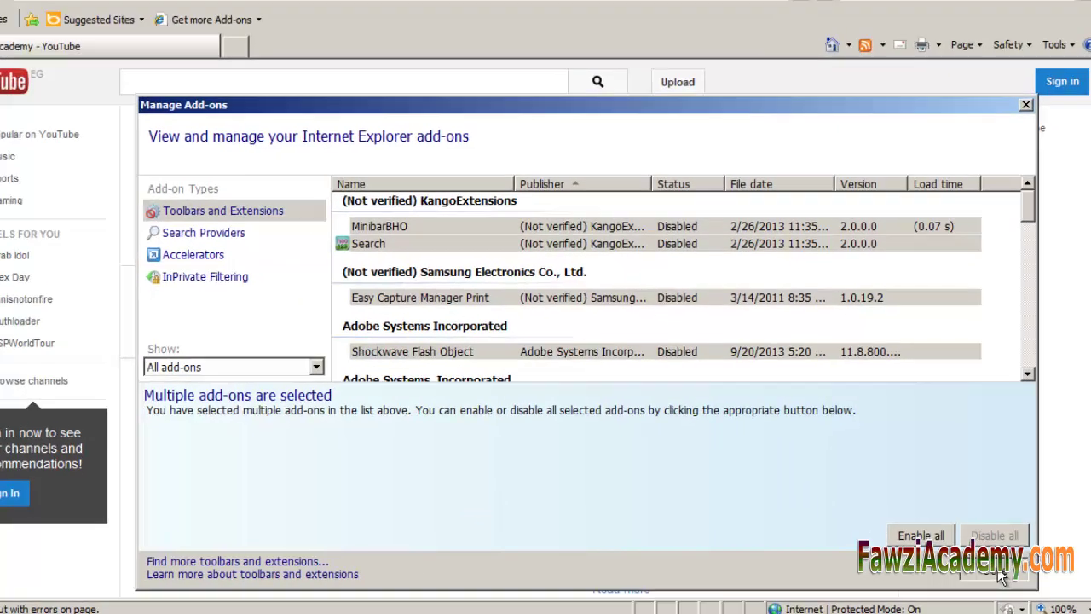
pyautogui.click(999, 572)
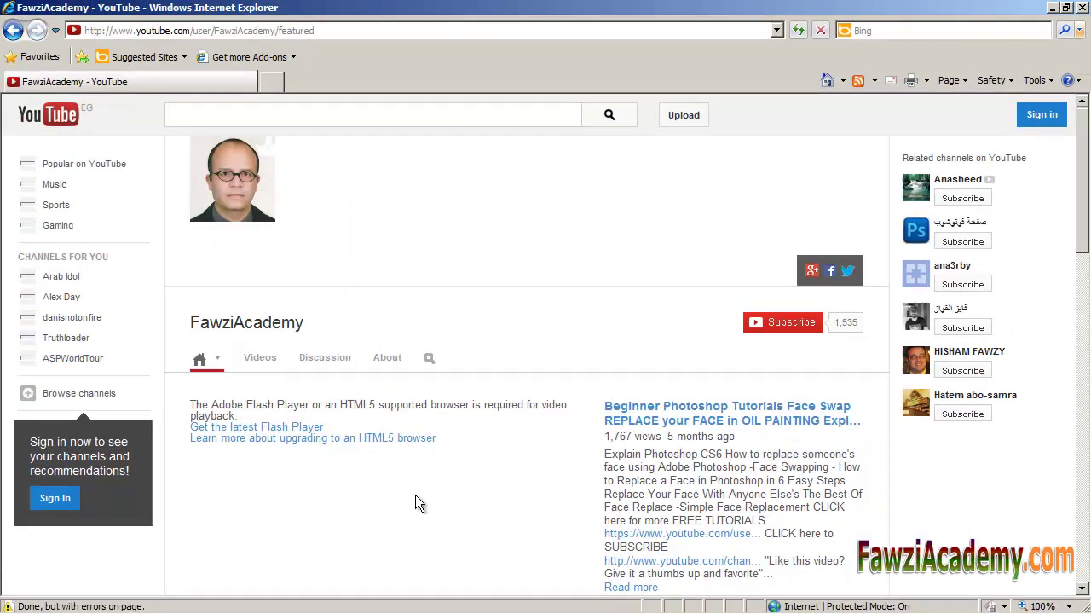
# Step: Reset all Internet Explorer settings to defaults from the Advanced settings
pyautogui.click(1049, 82)
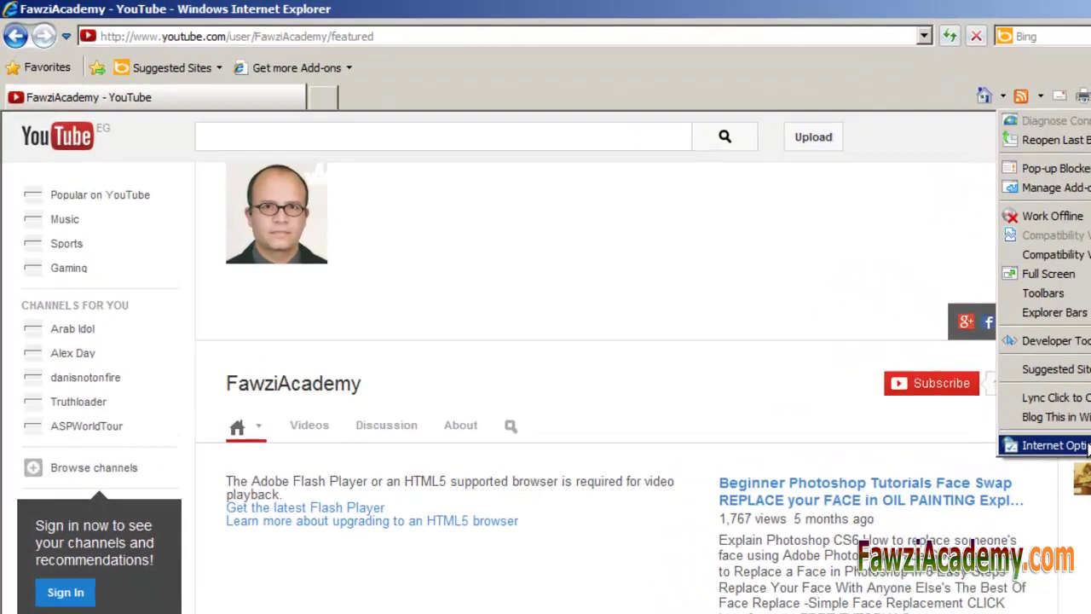
pyautogui.click(893, 374)
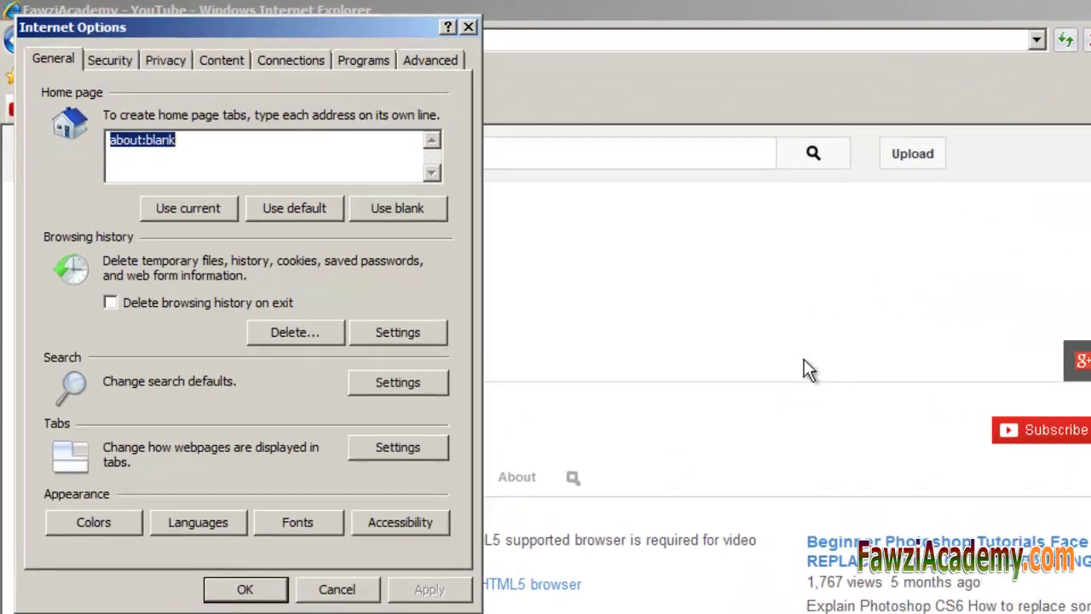
pyautogui.click(428, 59)
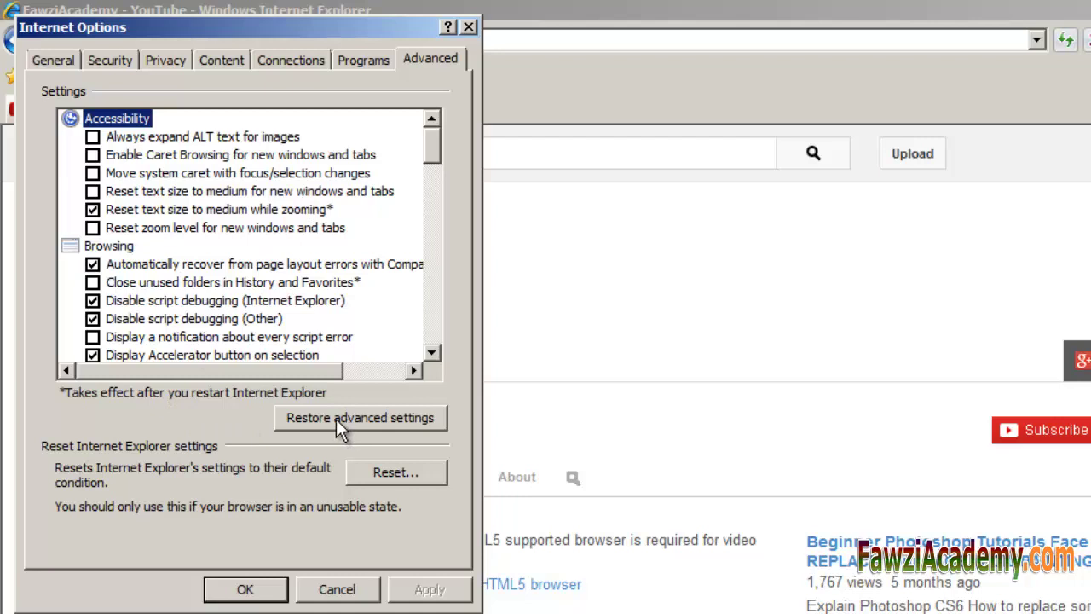
pyautogui.click(394, 472)
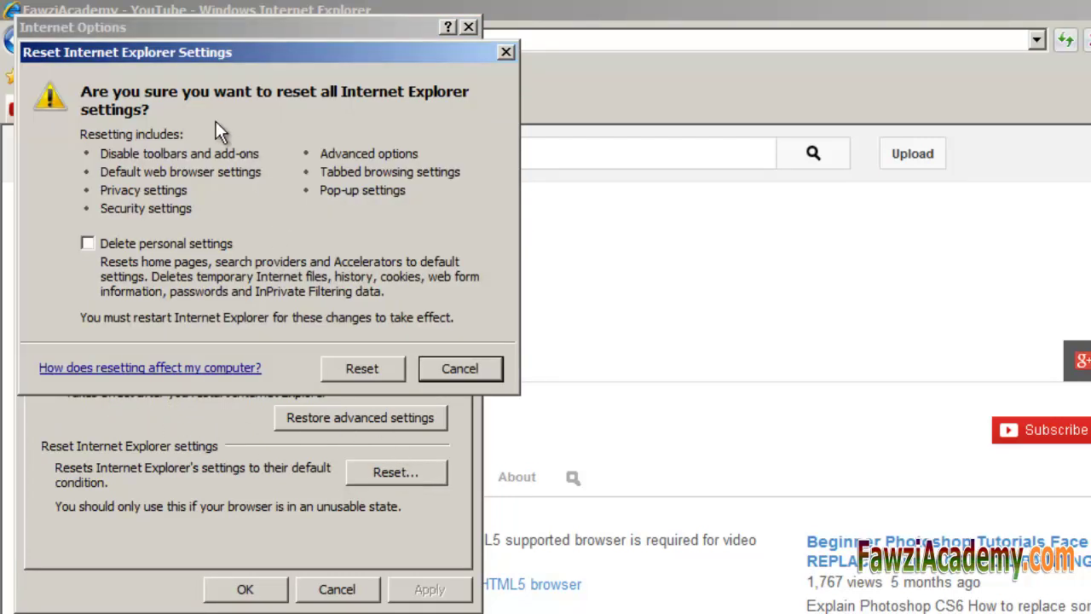
pyautogui.click(358, 371)
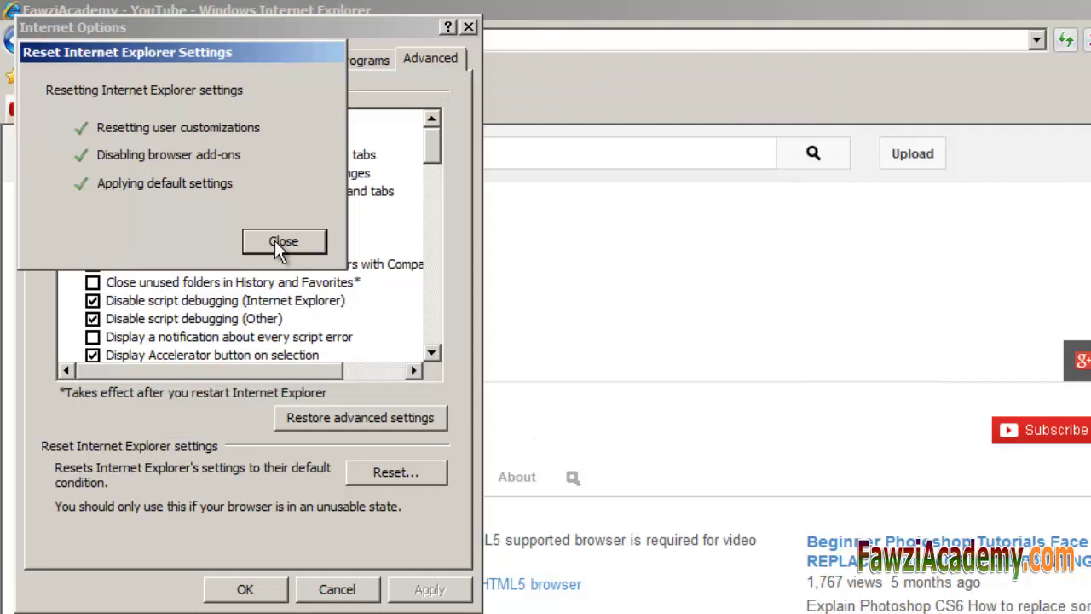
pyautogui.click(275, 240)
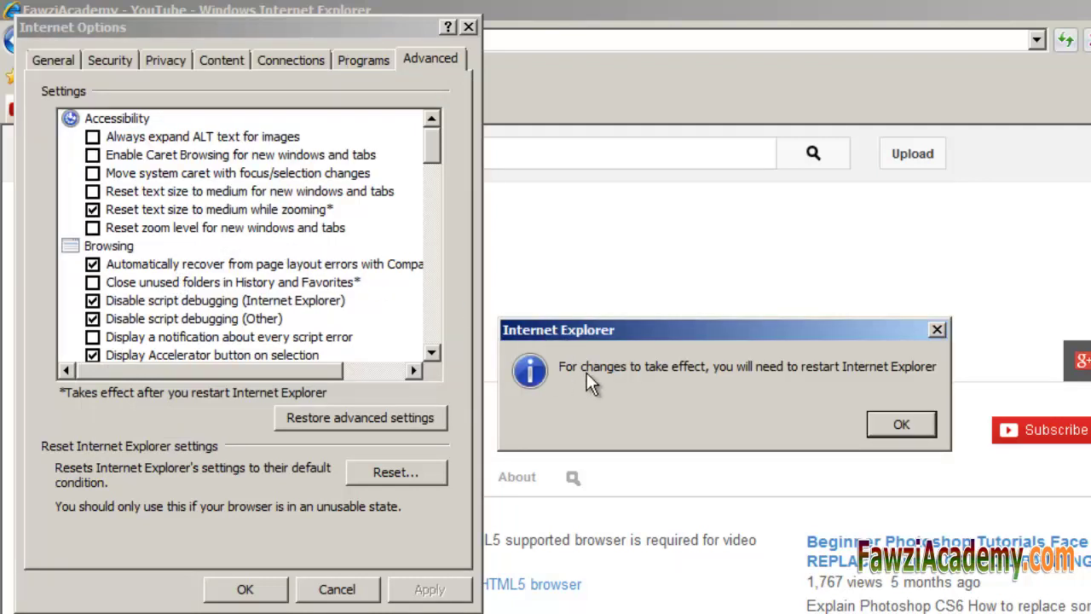
pyautogui.click(899, 425)
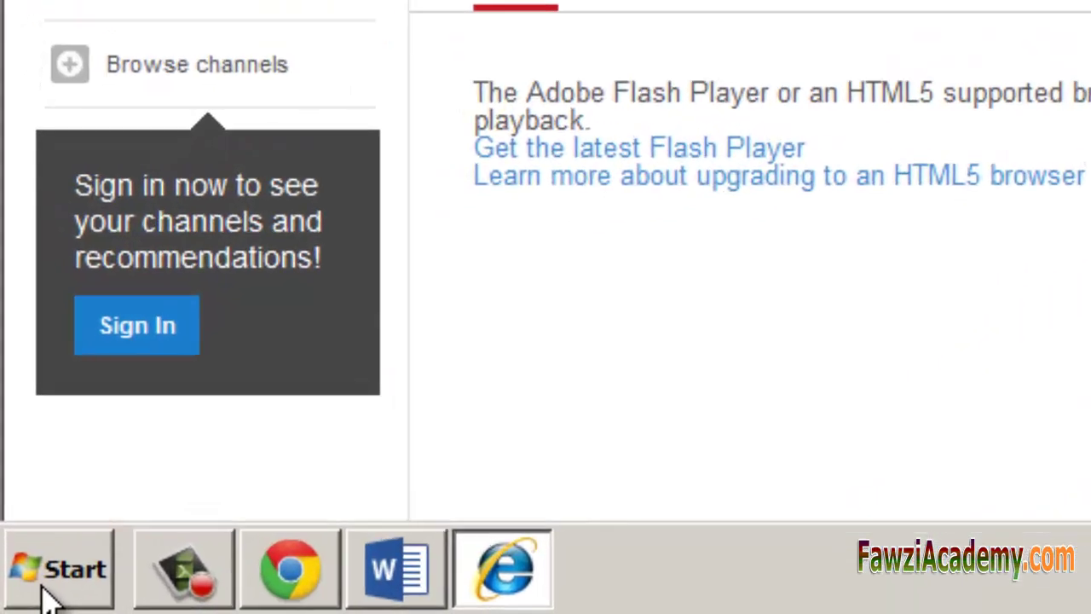
# Step: Search 'msconfig' in the Start menu and launch System Configuration
pyautogui.click(47, 597)
pyautogui.click(219, 482)
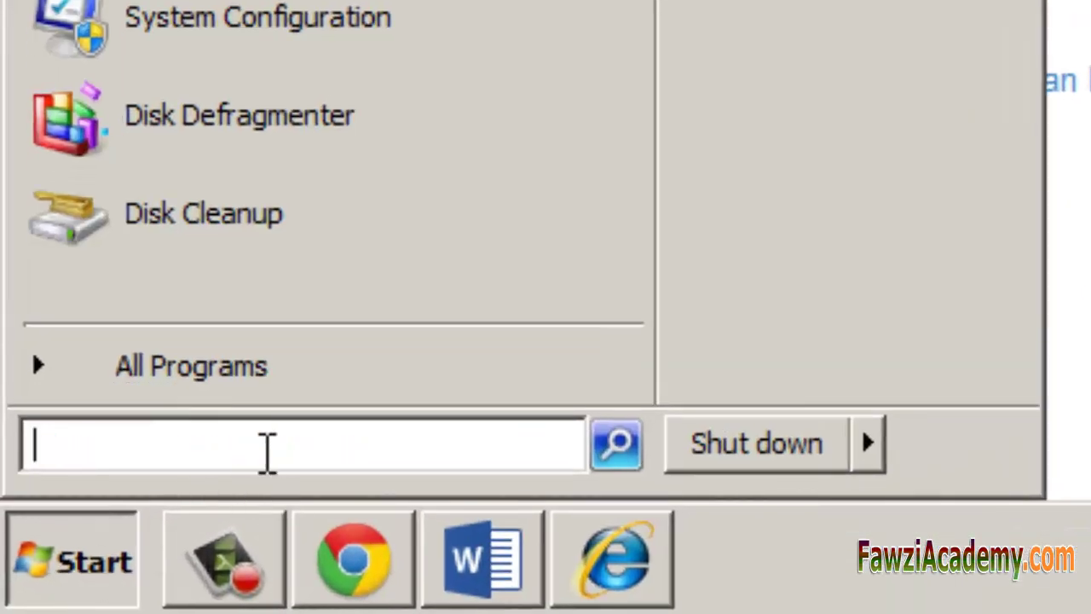
pyautogui.write('msconfig')
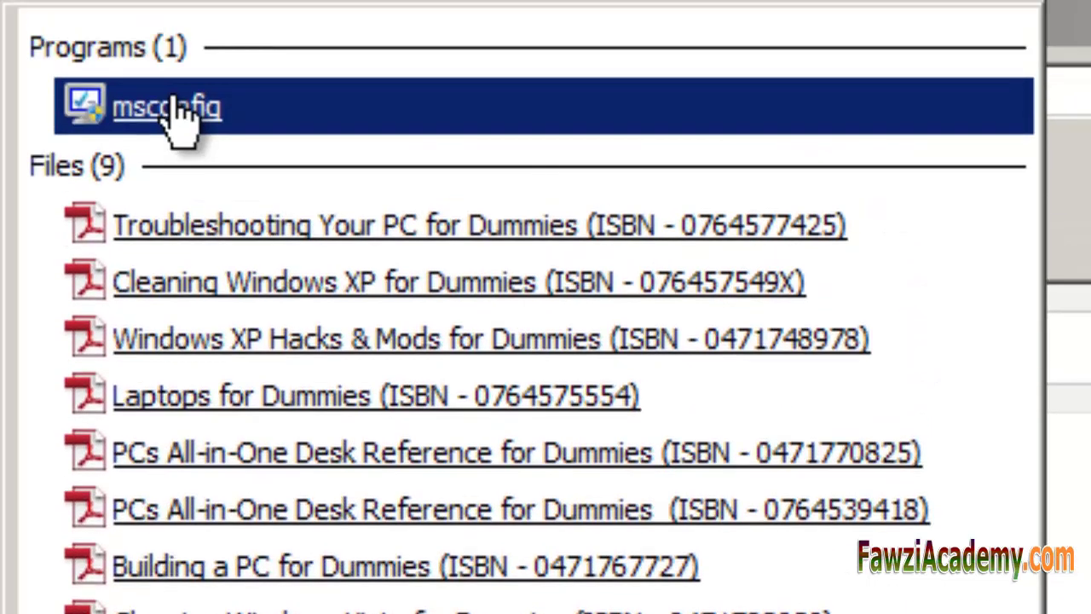
pyautogui.click(178, 115)
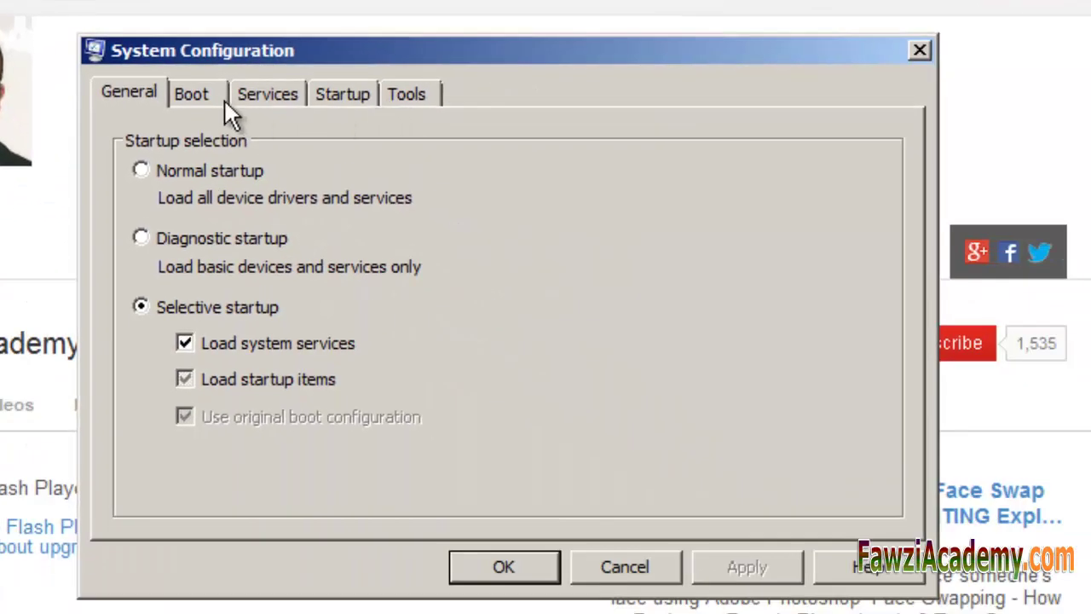
# Step: Hide all Microsoft services, disable the remaining services, and apply
pyautogui.click(260, 93)
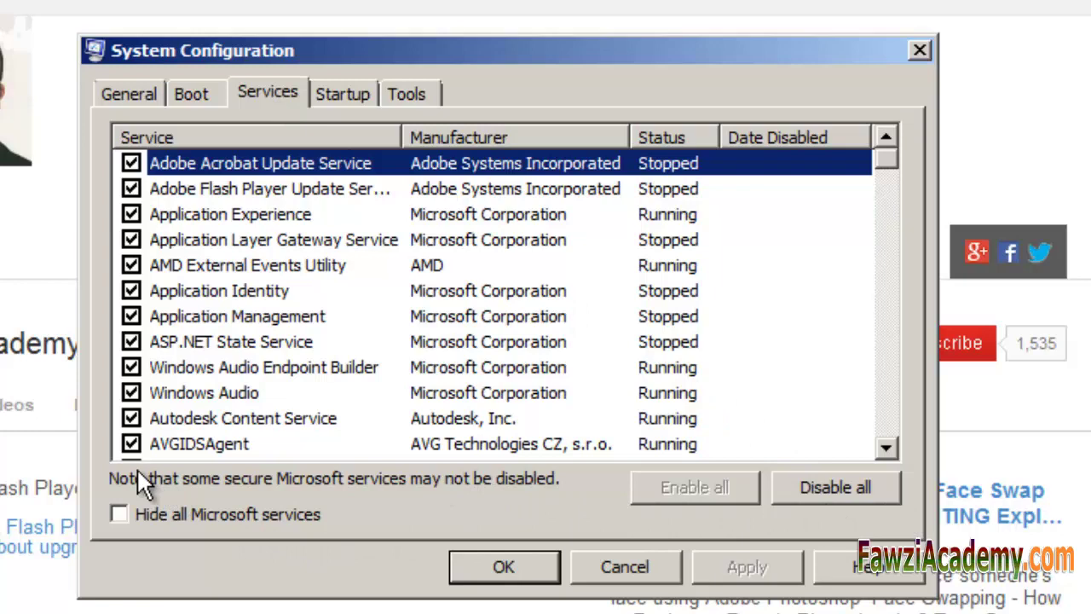
pyautogui.click(119, 515)
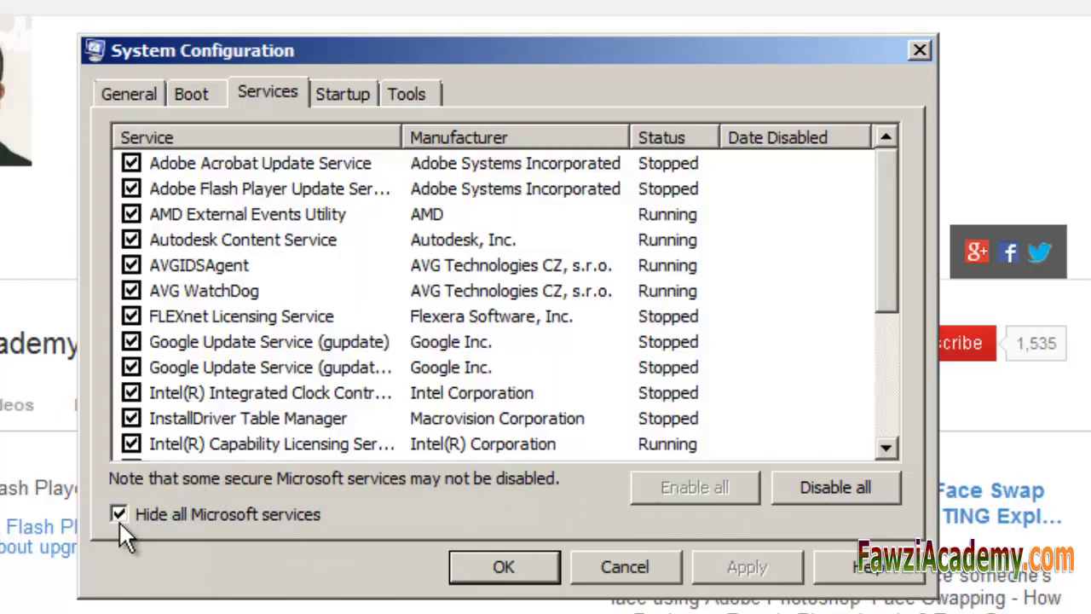
pyautogui.click(827, 492)
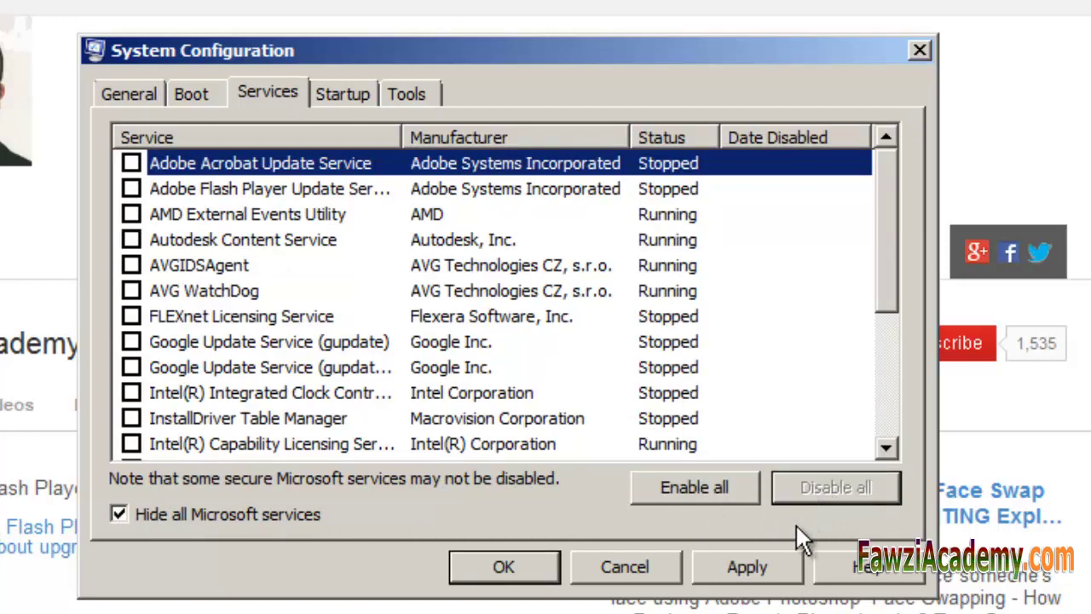
pyautogui.click(756, 567)
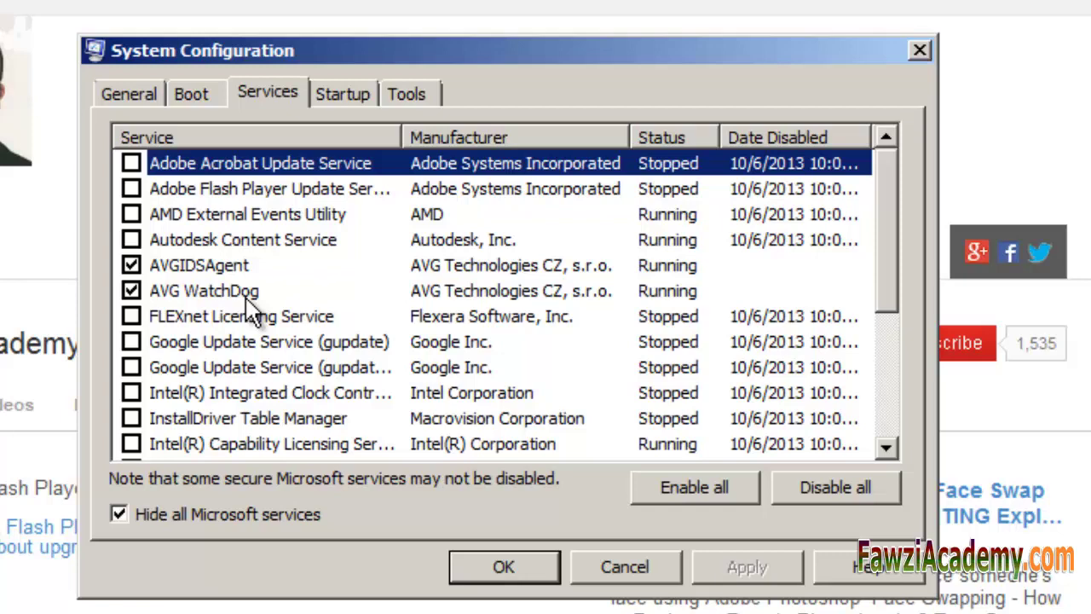
# Step: Disable all startup items except AVG Internet Security, apply, and exit without restarting
pyautogui.click(343, 90)
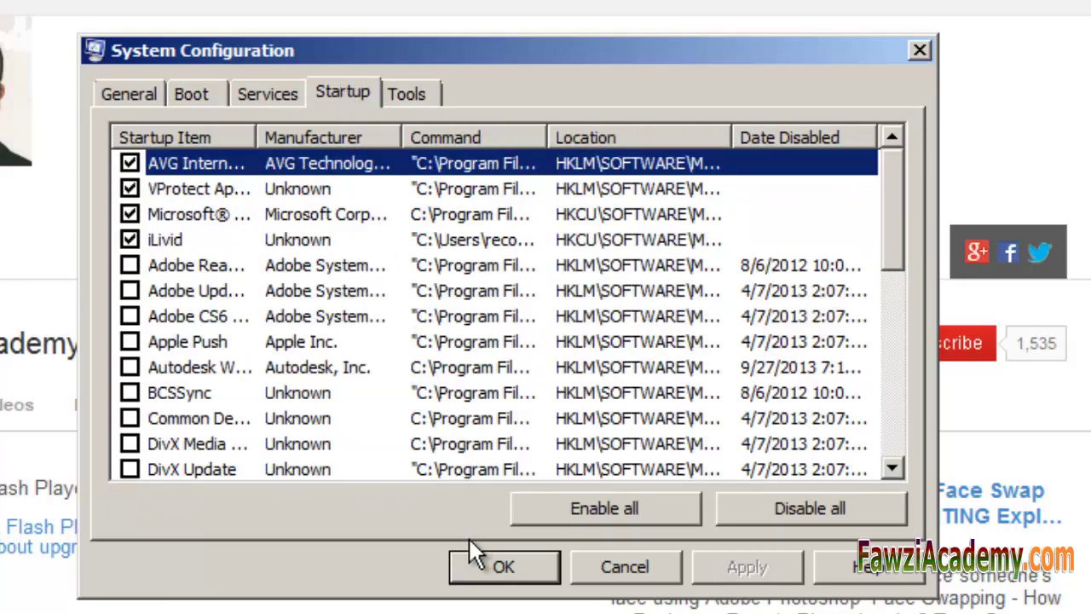
pyautogui.click(777, 510)
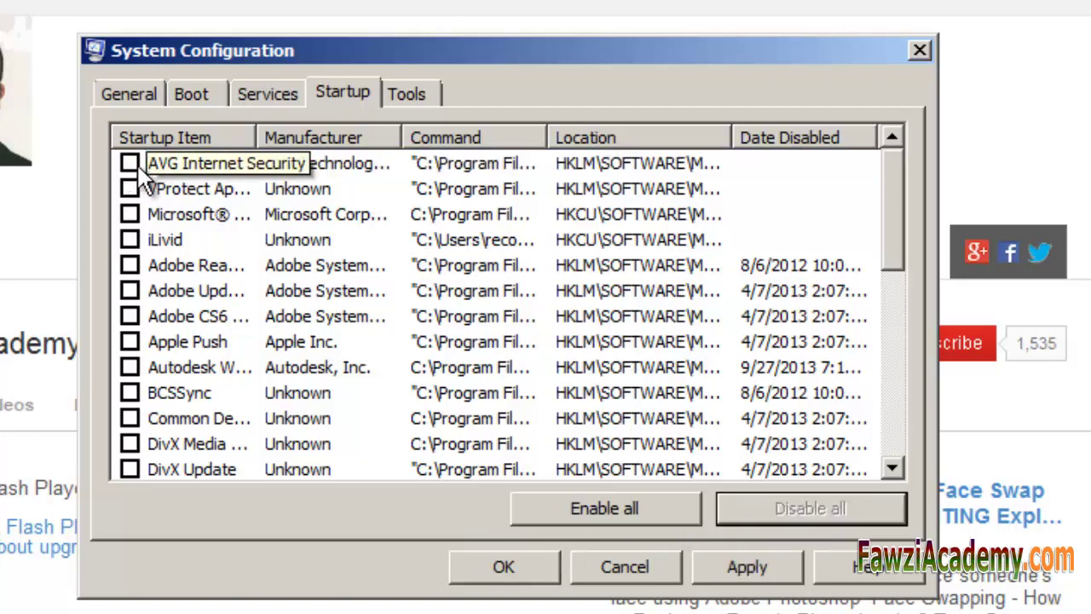
pyautogui.click(130, 163)
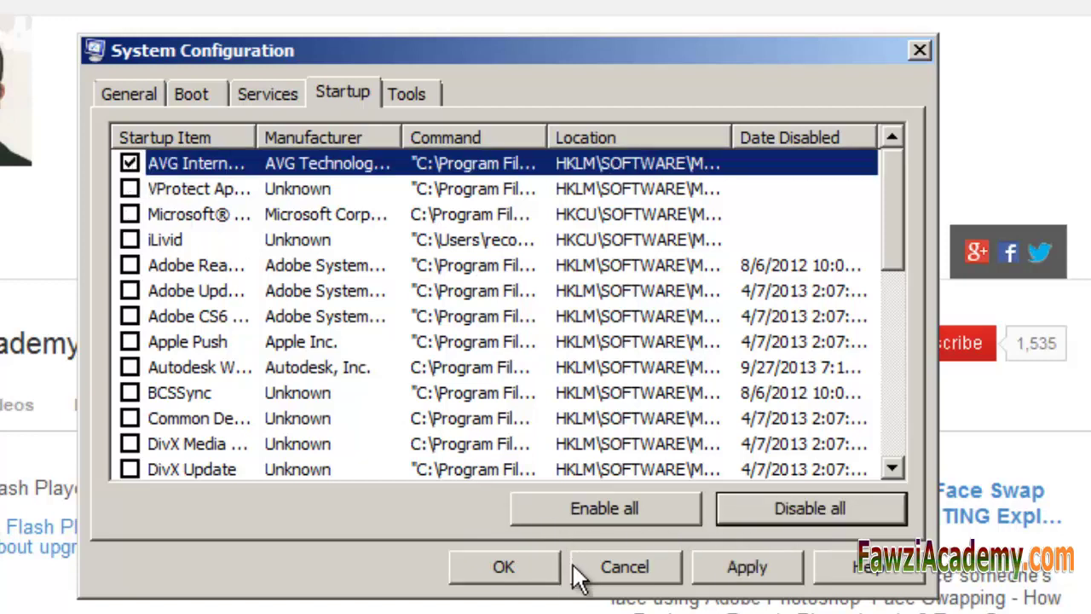
pyautogui.click(741, 565)
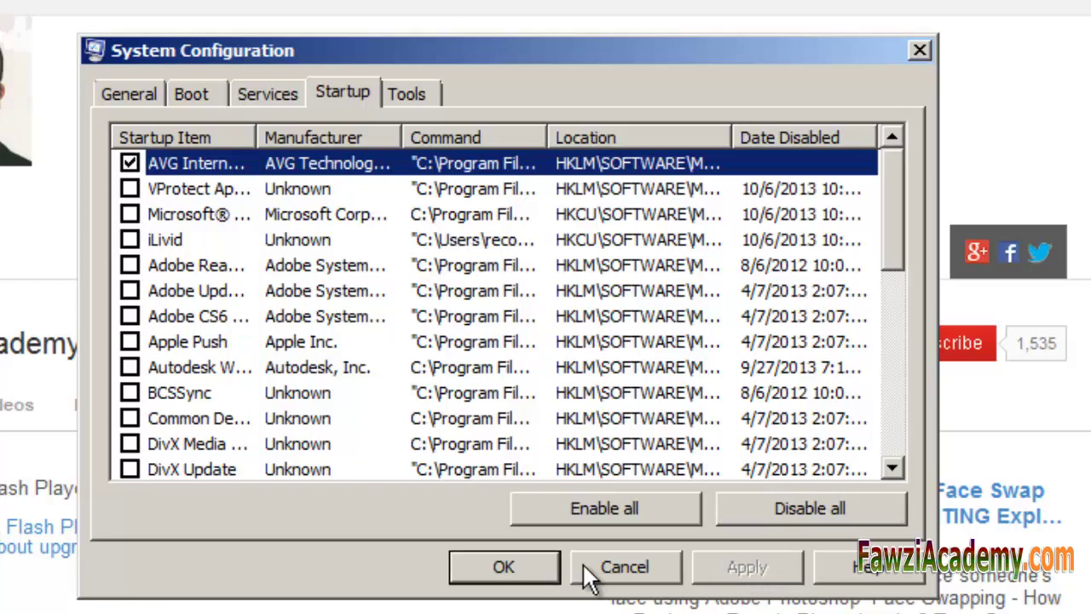
pyautogui.click(517, 564)
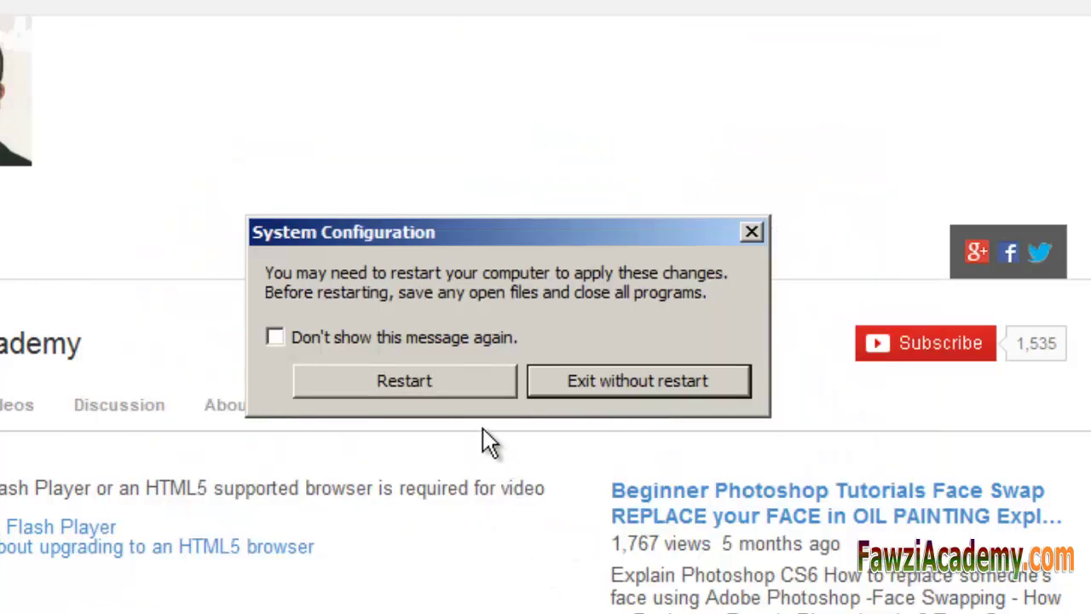
pyautogui.click(584, 393)
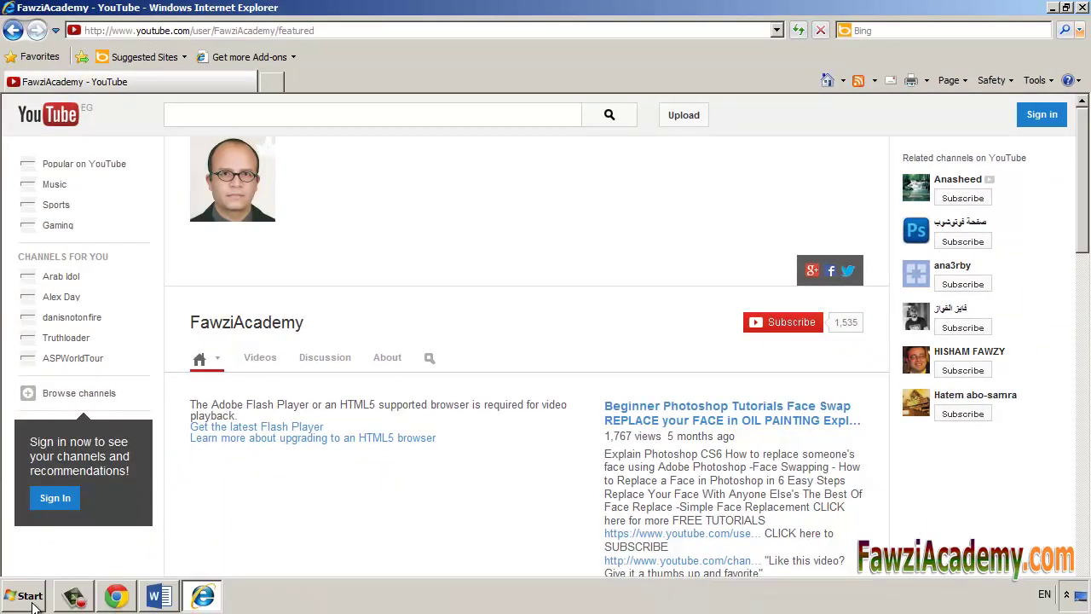
# Step: Search 'System Restore' in the Start menu and run it as administrator
pyautogui.click(29, 601)
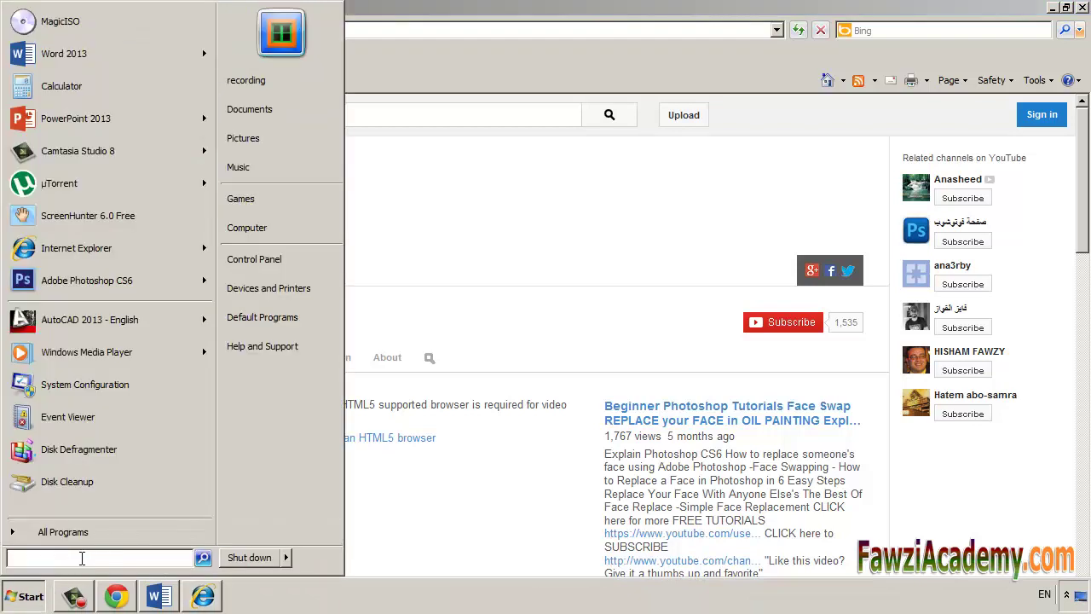
pyautogui.write('System Restore')
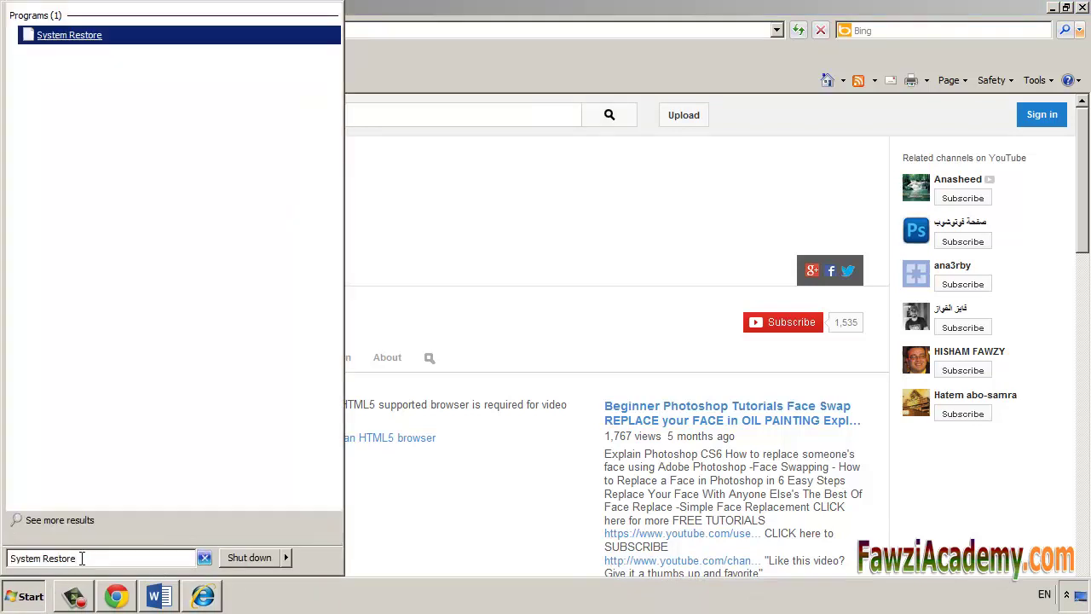
pyautogui.rightClick(82, 39)
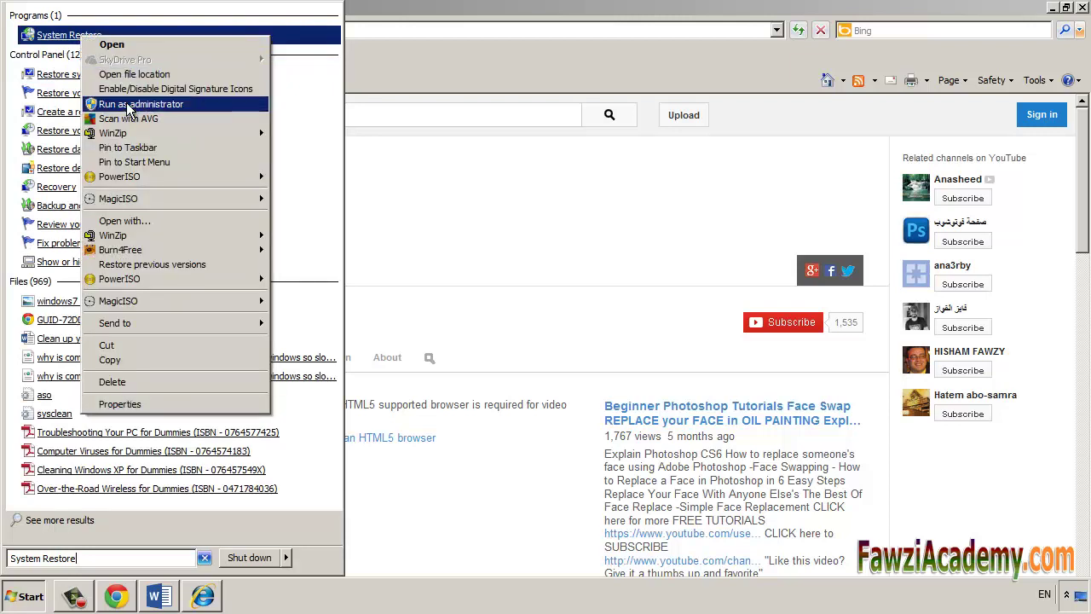
pyautogui.click(128, 104)
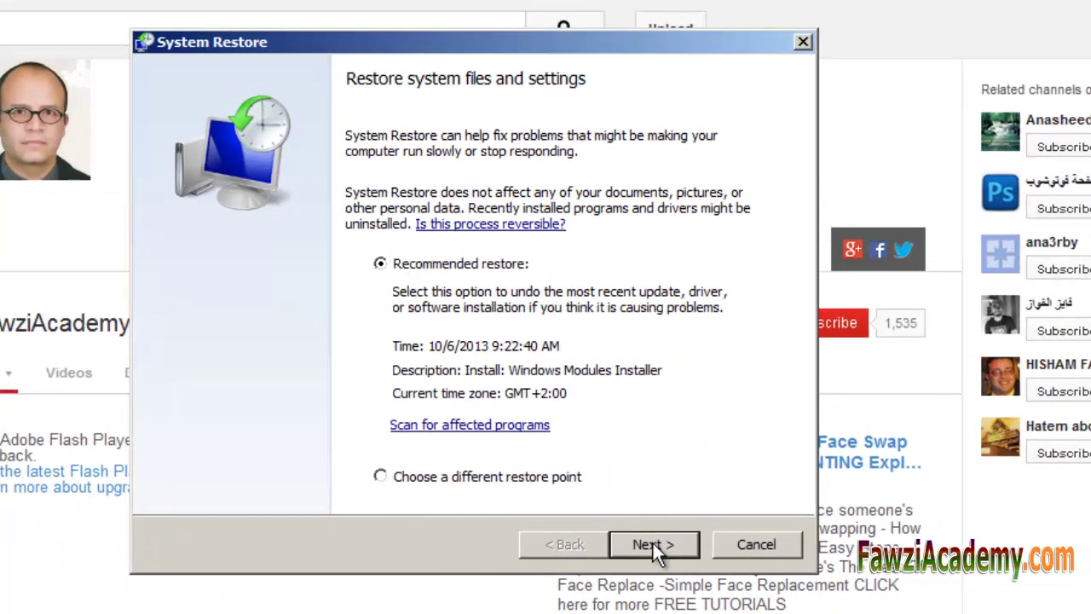
# Step: Accept the recommended restore point, then cancel the wizard at the confirmation page
pyautogui.click(652, 542)
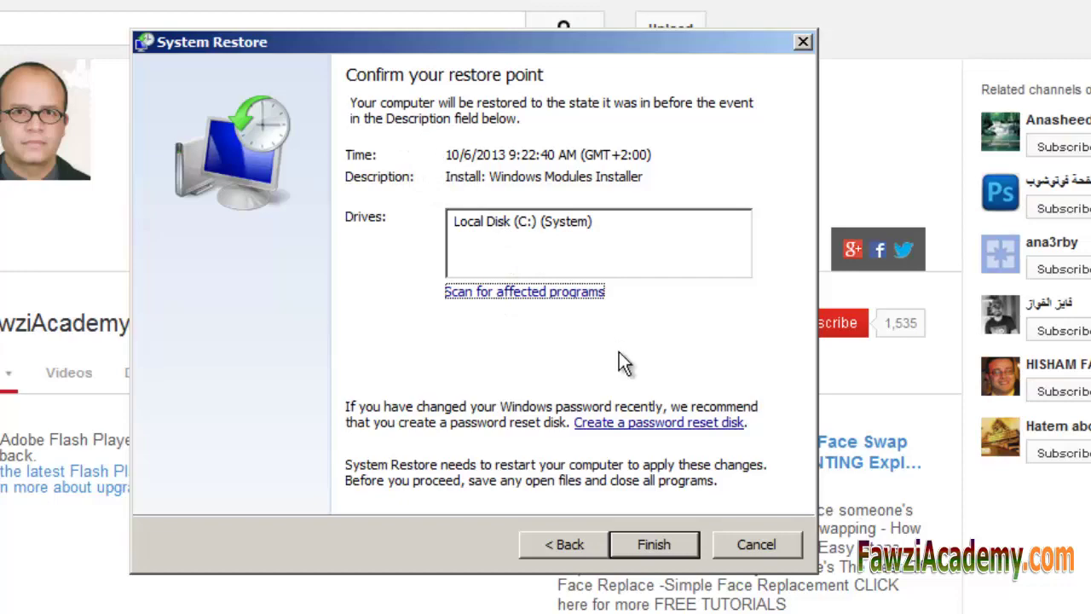
pyautogui.click(755, 545)
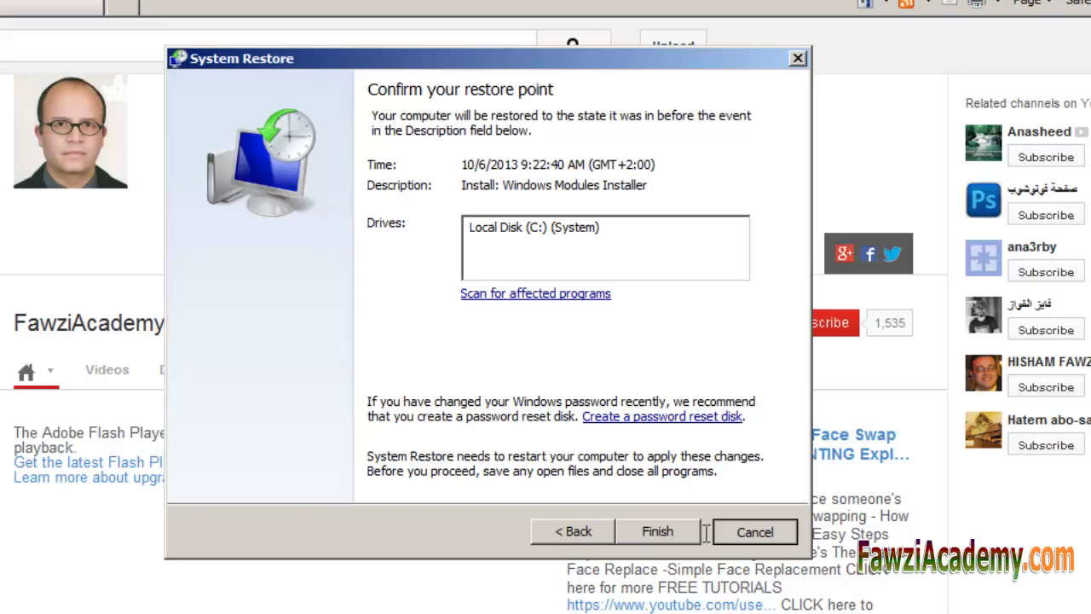